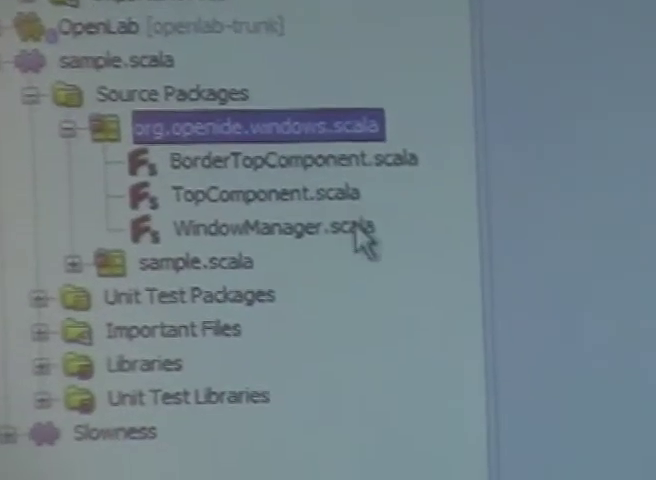
- Open TopComponent.scala in the editor and place focus on its TopComponent class declaration
click(272, 236)
double_click(240, 213)
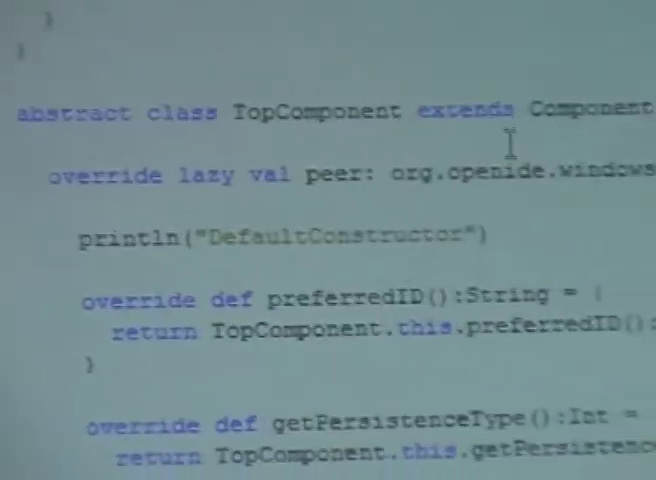
click(565, 108)
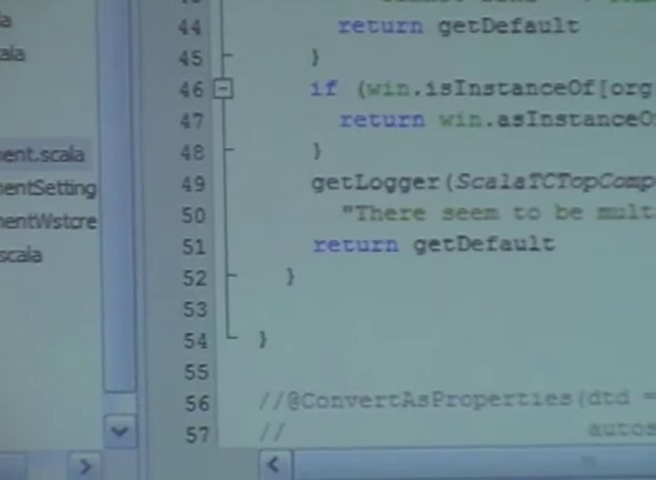
scroll(430, 240, down, 1)
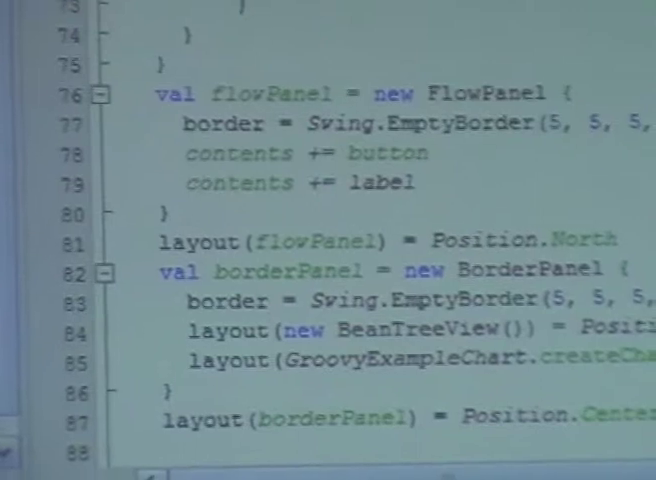
scroll(449, 232, down, 2)
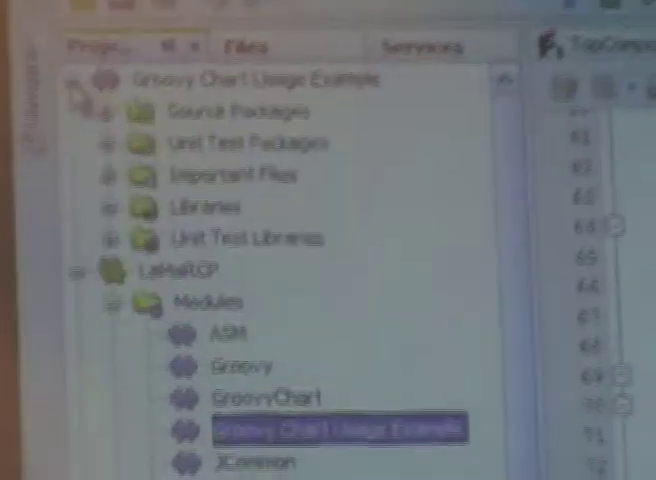
- Expand the Groovy Chart Usage Example project's source packages
click(145, 157)
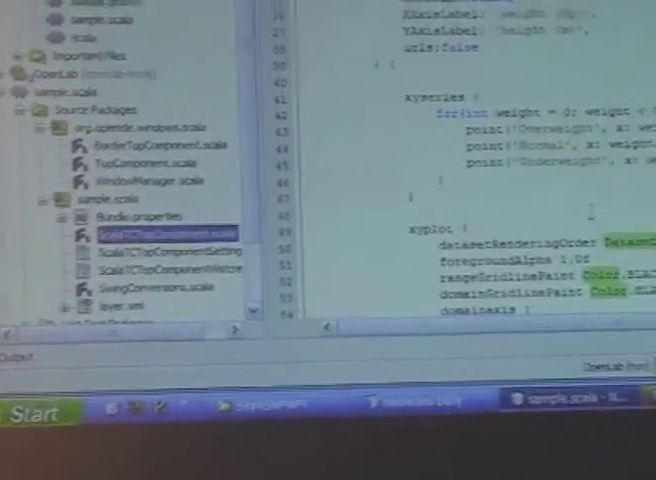
- Open ScalaTCTopComponent.scala in the editor
double_click(190, 222)
scroll(450, 180, down, 5)
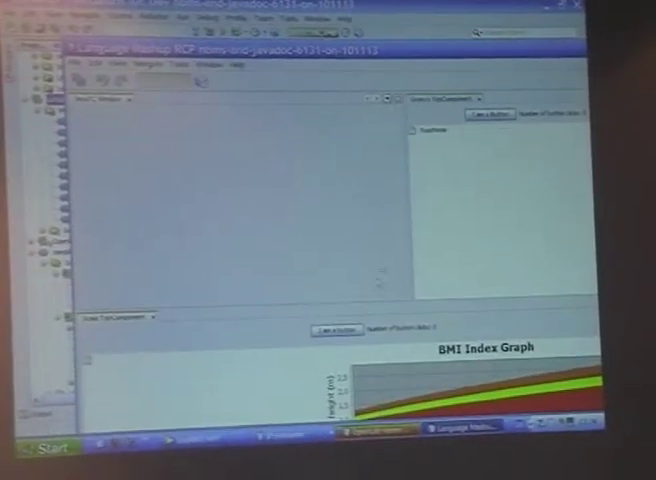
- Maximize the running RCP application window to show its components and BMI Index Graph
double_click(408, 58)
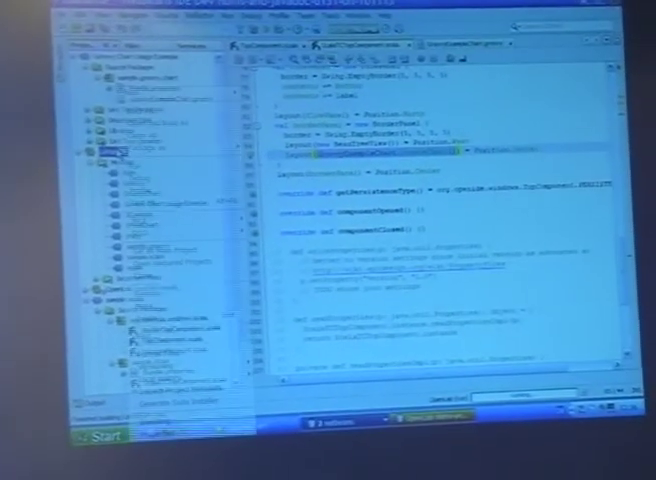
- Relaunch the RCP application suite from its project node, then switch between the IDE and app
right_click(120, 107)
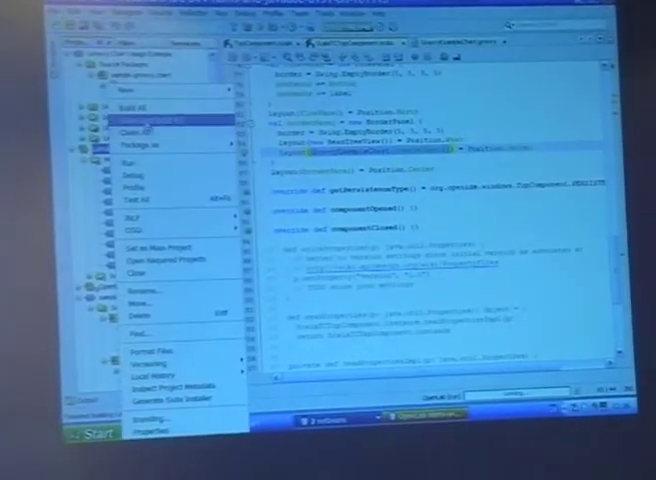
click(155, 177)
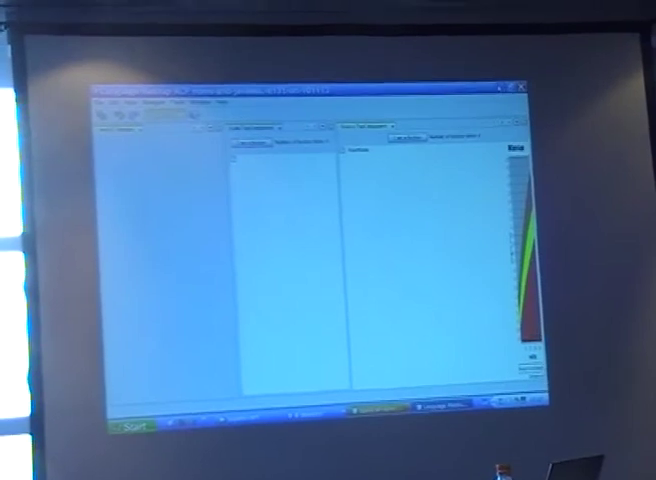
key(alt+Tab)
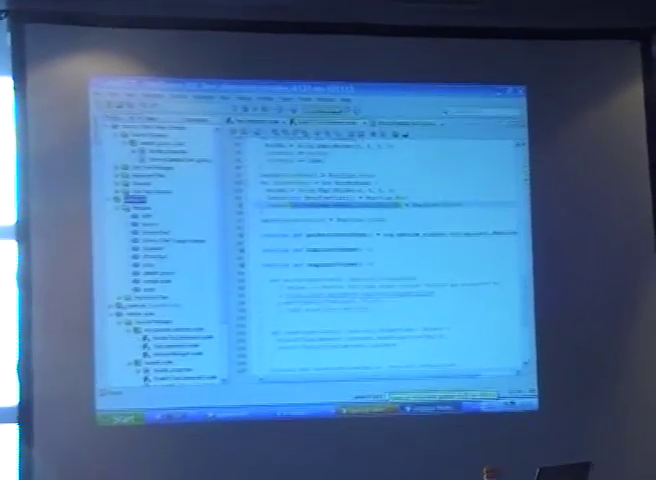
key(alt+Tab)
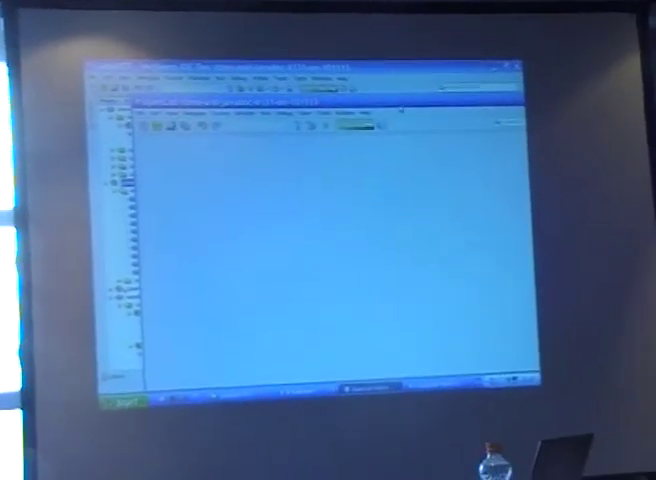